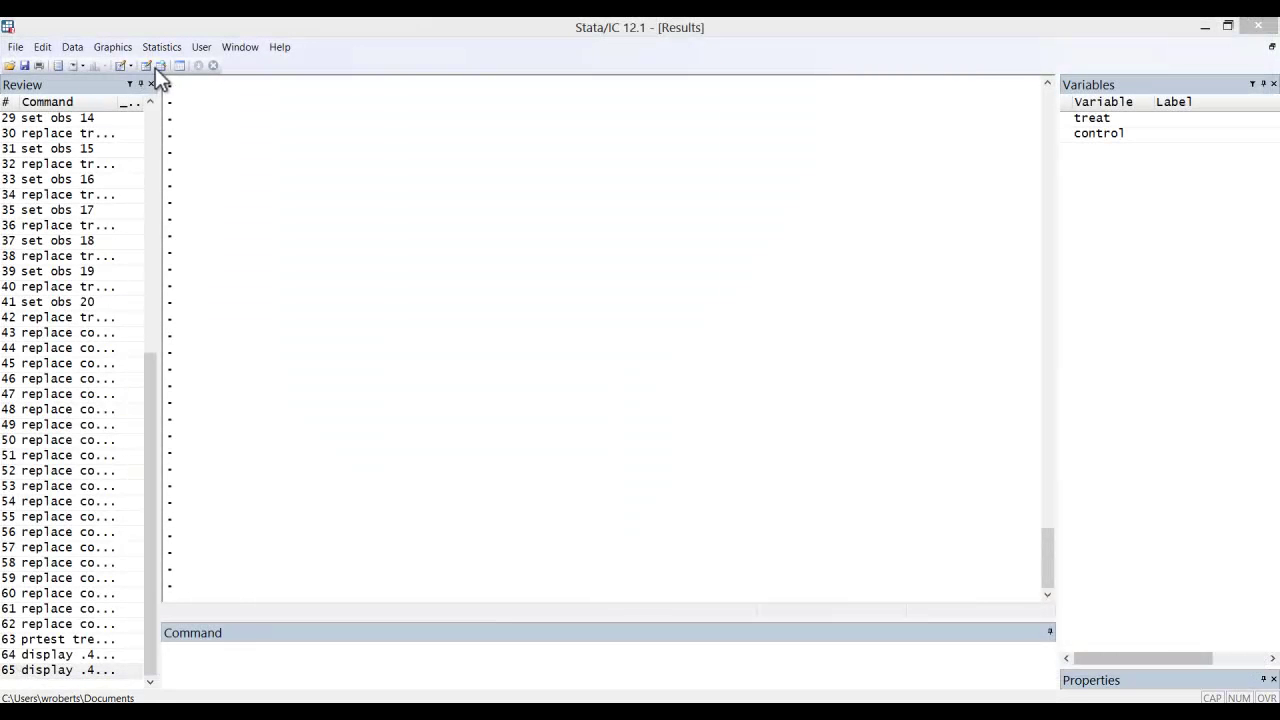
# Check the treat and control values, then run prtest treat == control (proportions .75 vs .35).
pyautogui.click(160, 66)
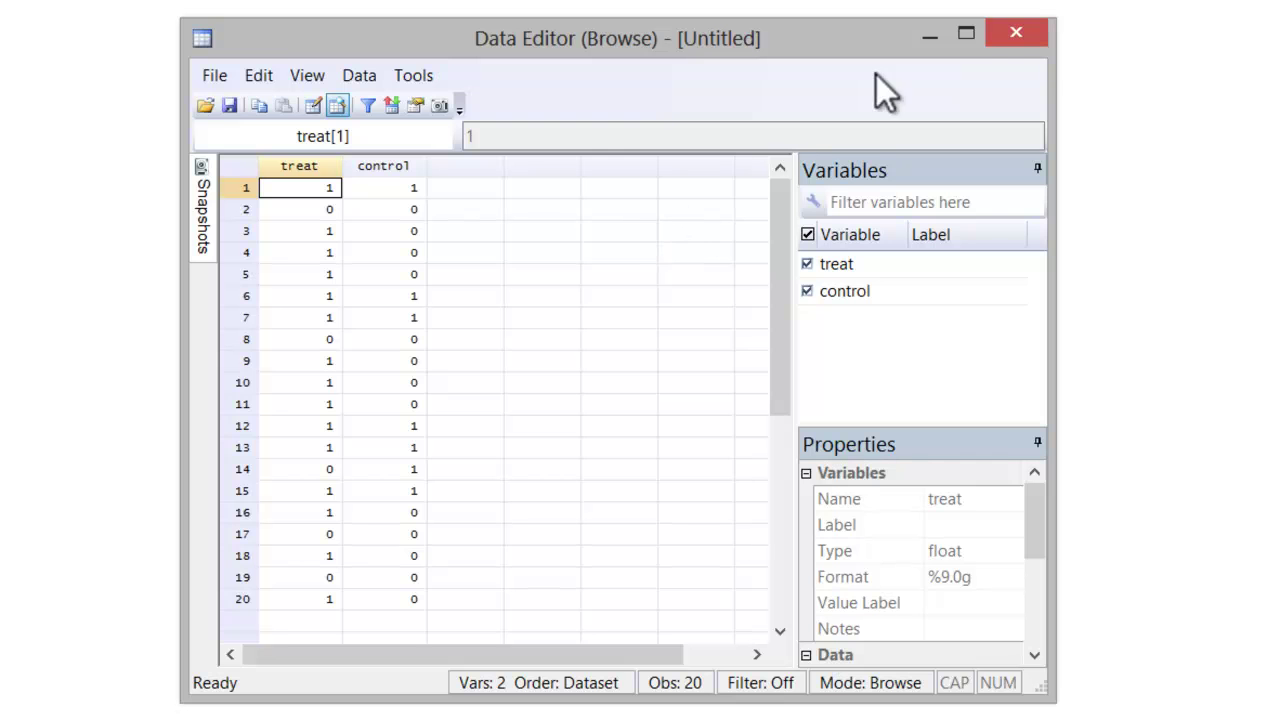
pyautogui.click(1010, 36)
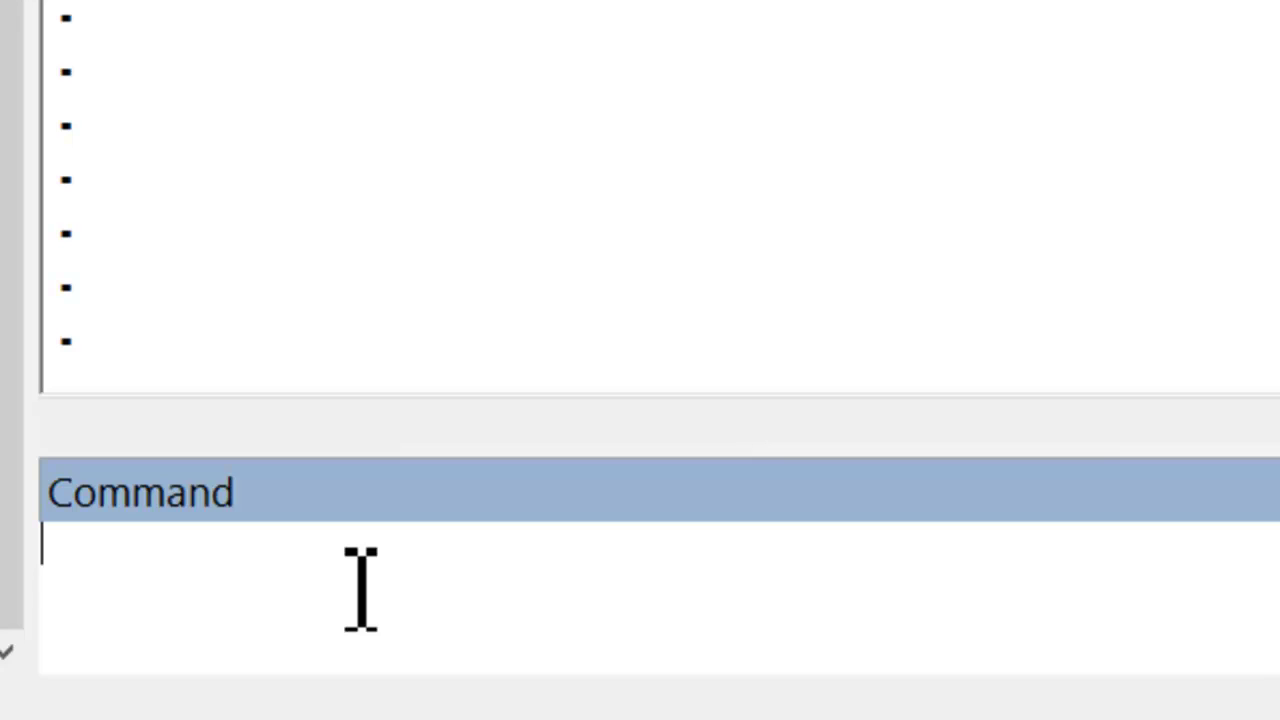
pyautogui.write('prtest')
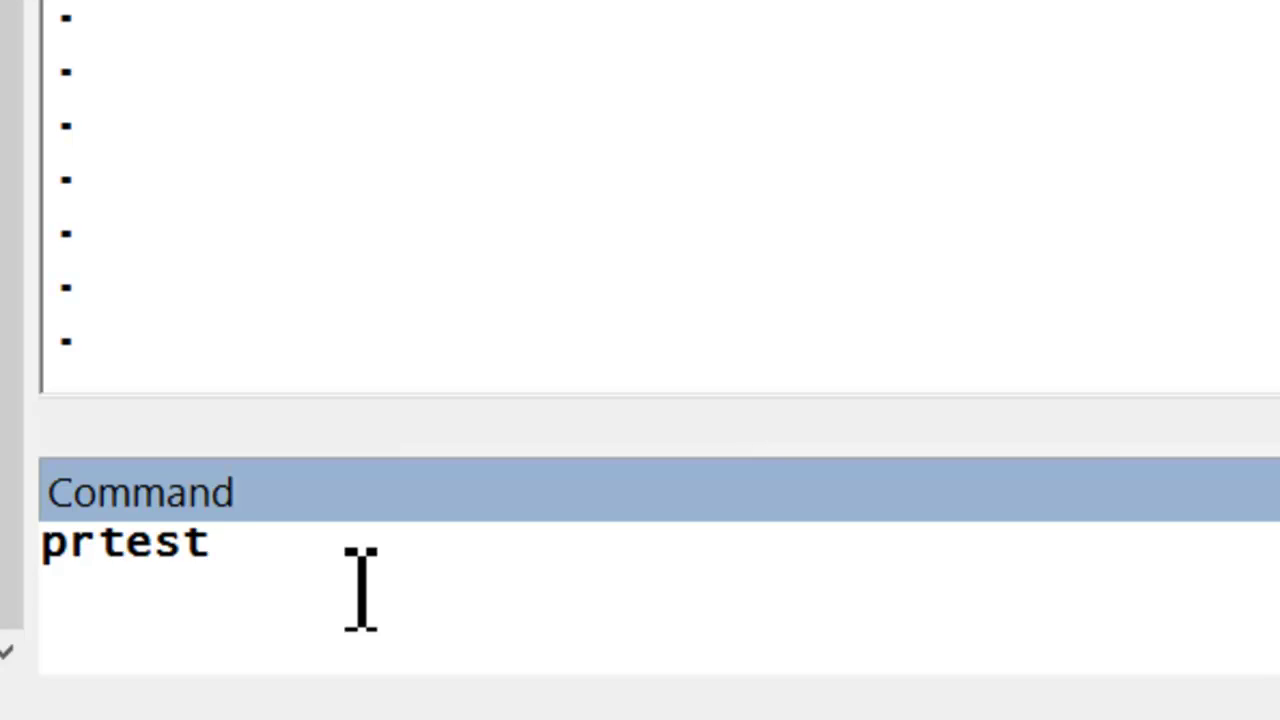
pyautogui.write(' treat ')
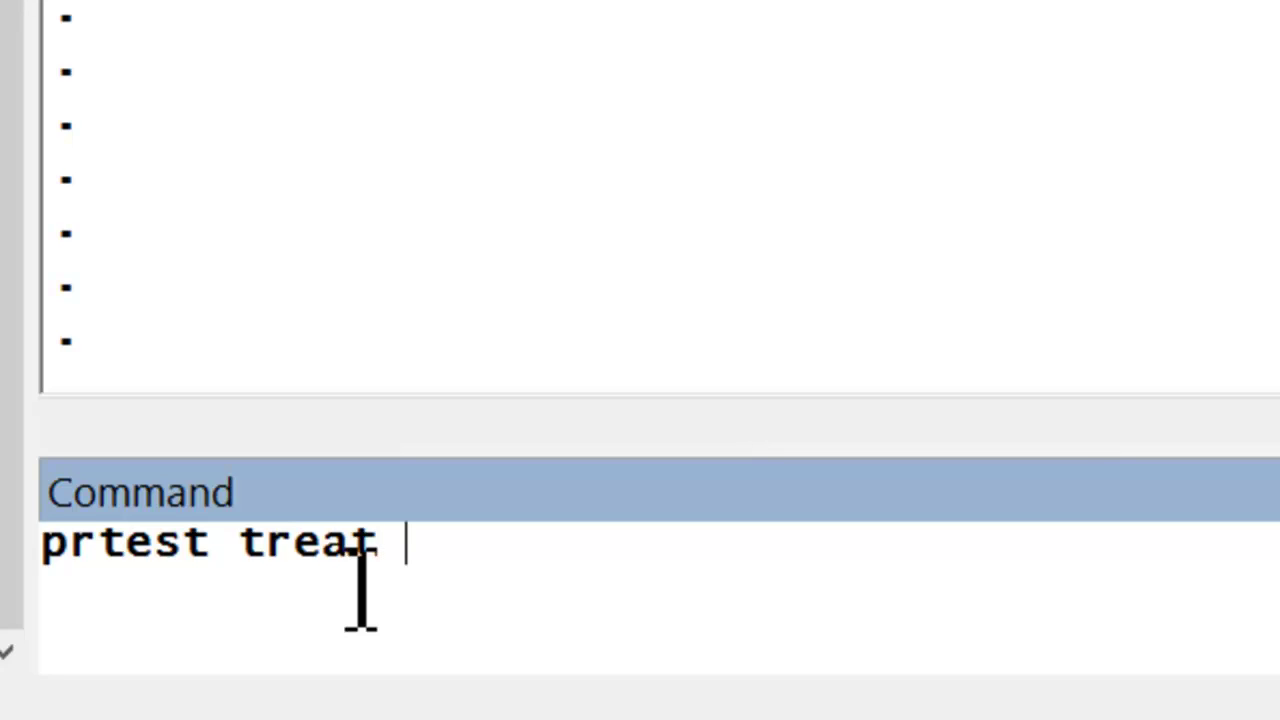
pyautogui.write('== control')
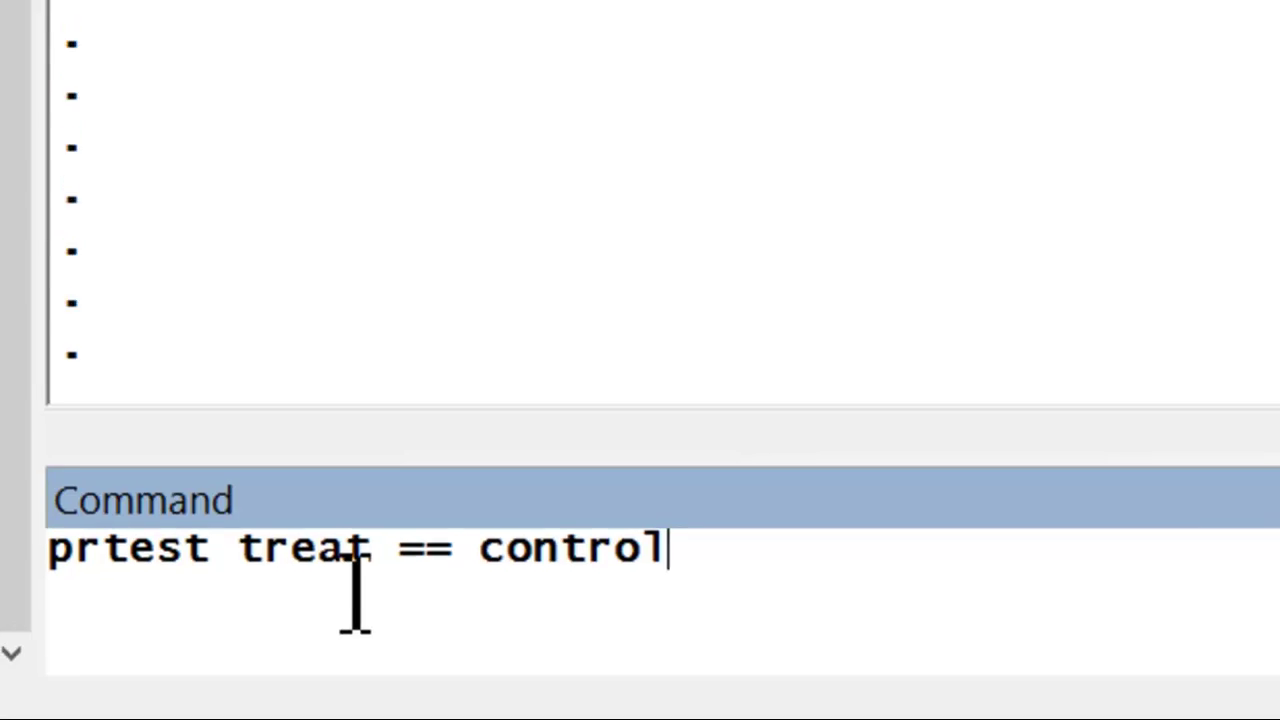
pyautogui.press('Return')
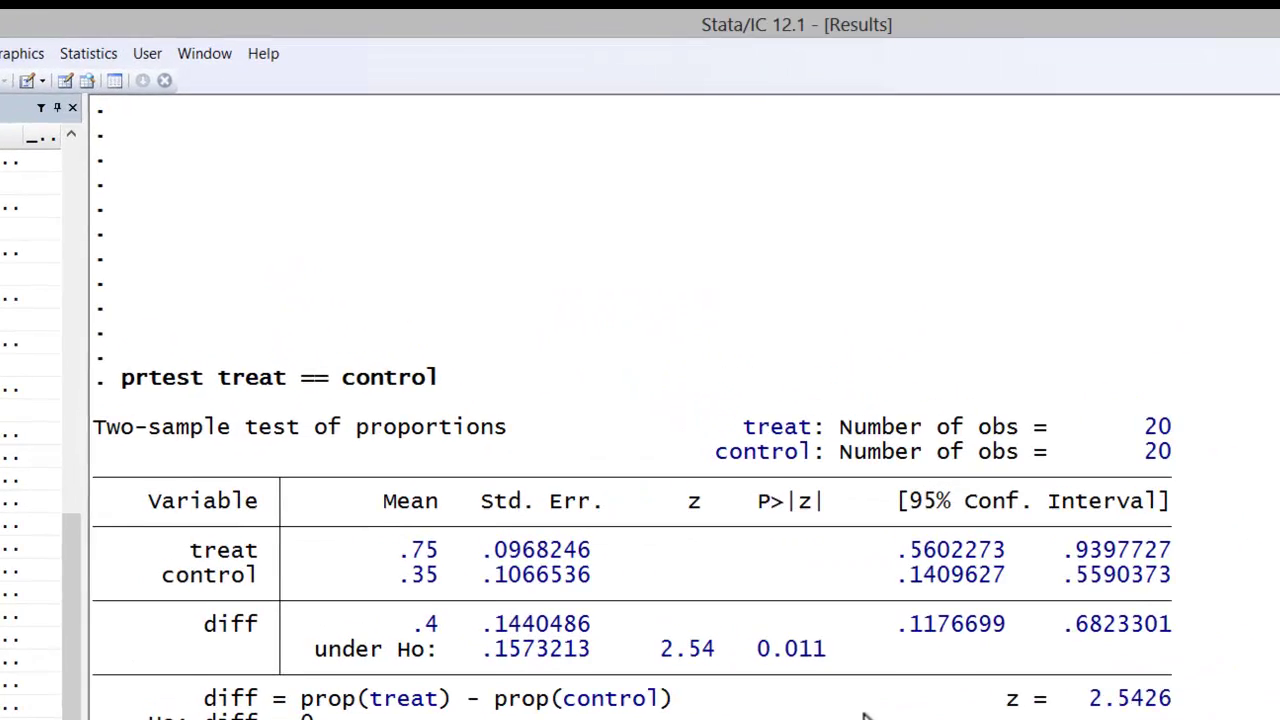
# Rerun the test through the Two-sample proportion test dialog with treat and control as variables.
pyautogui.click(98, 55)
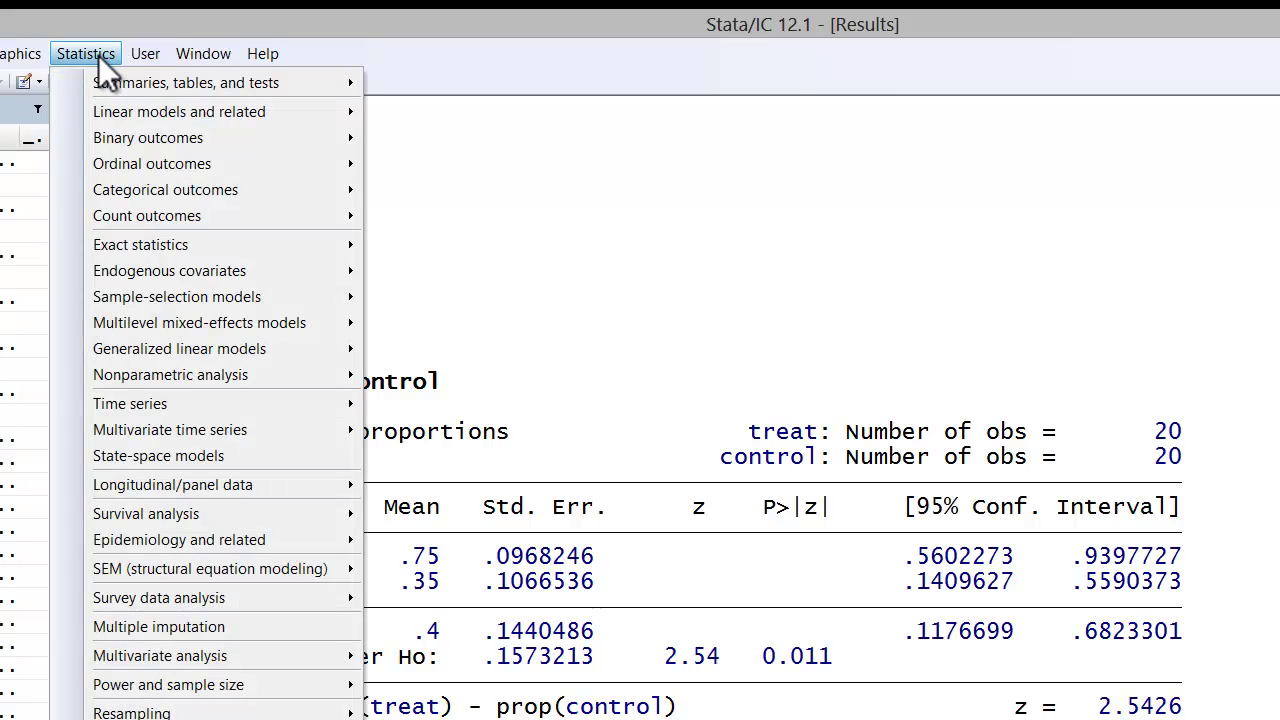
pyautogui.moveTo(293, 89)
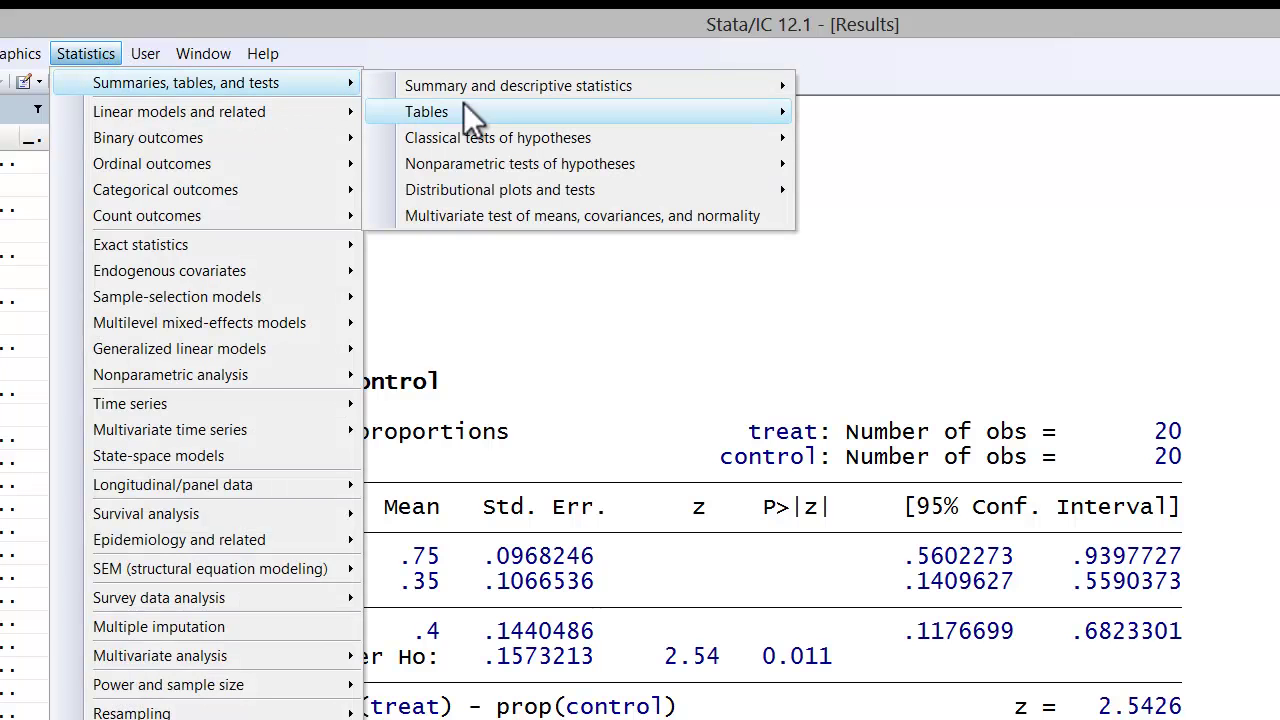
pyautogui.moveTo(603, 137)
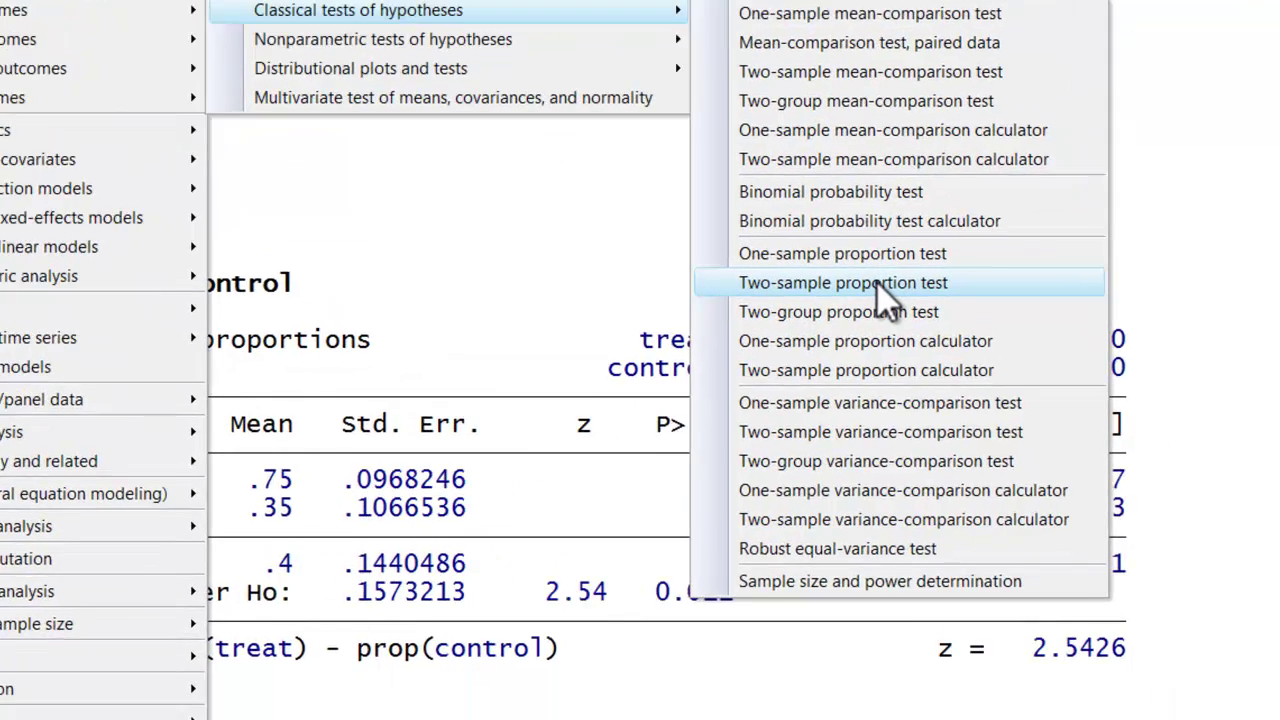
pyautogui.click(959, 380)
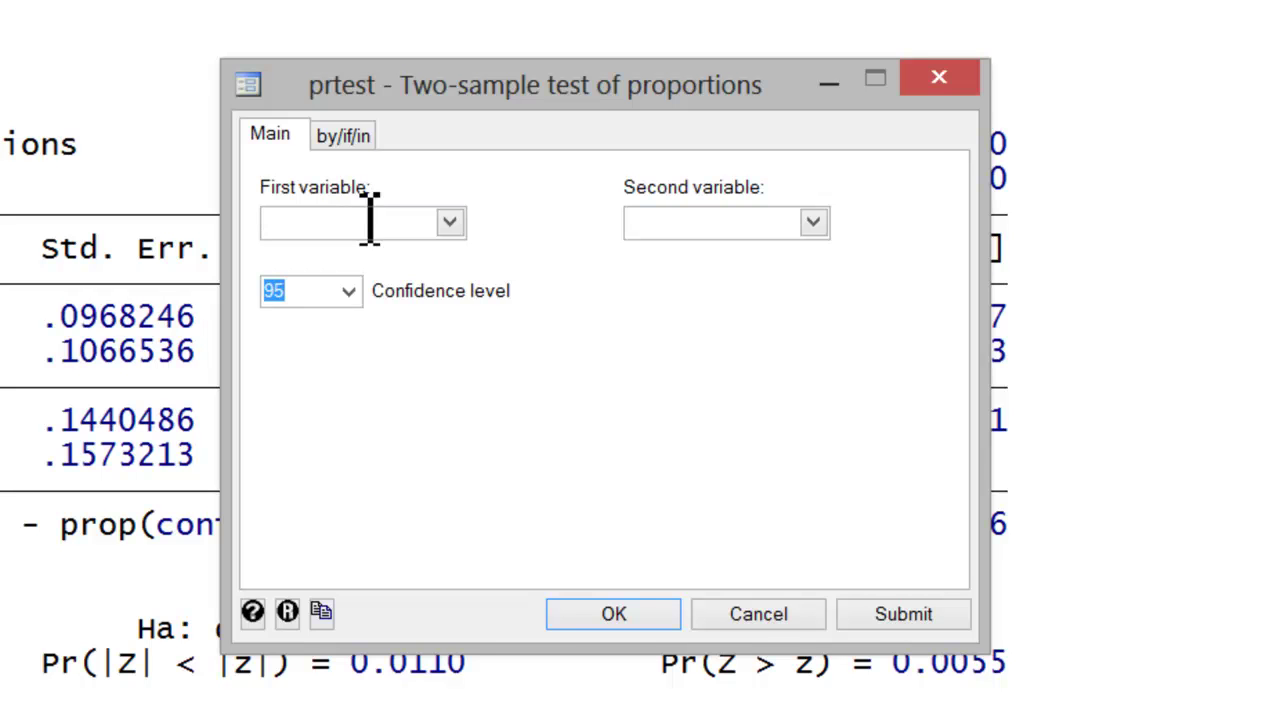
pyautogui.write('treat')
pyautogui.press('Tab')
pyautogui.write('control')
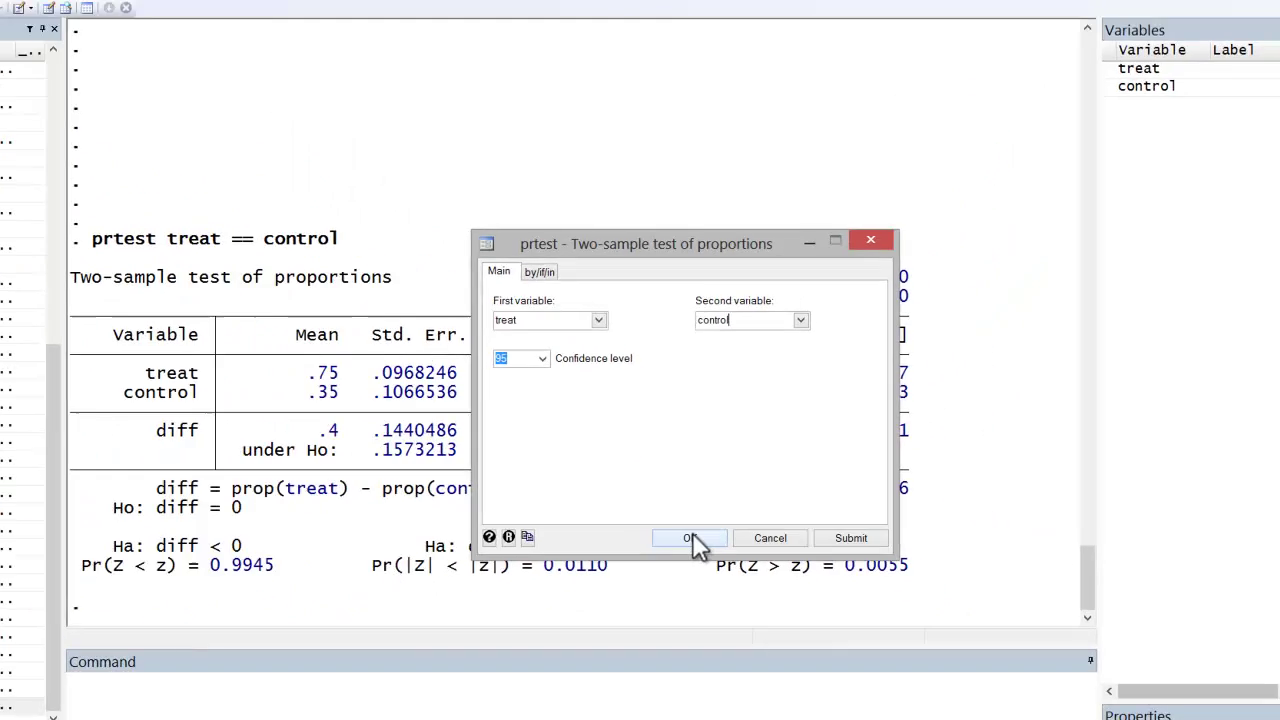
pyautogui.click(692, 540)
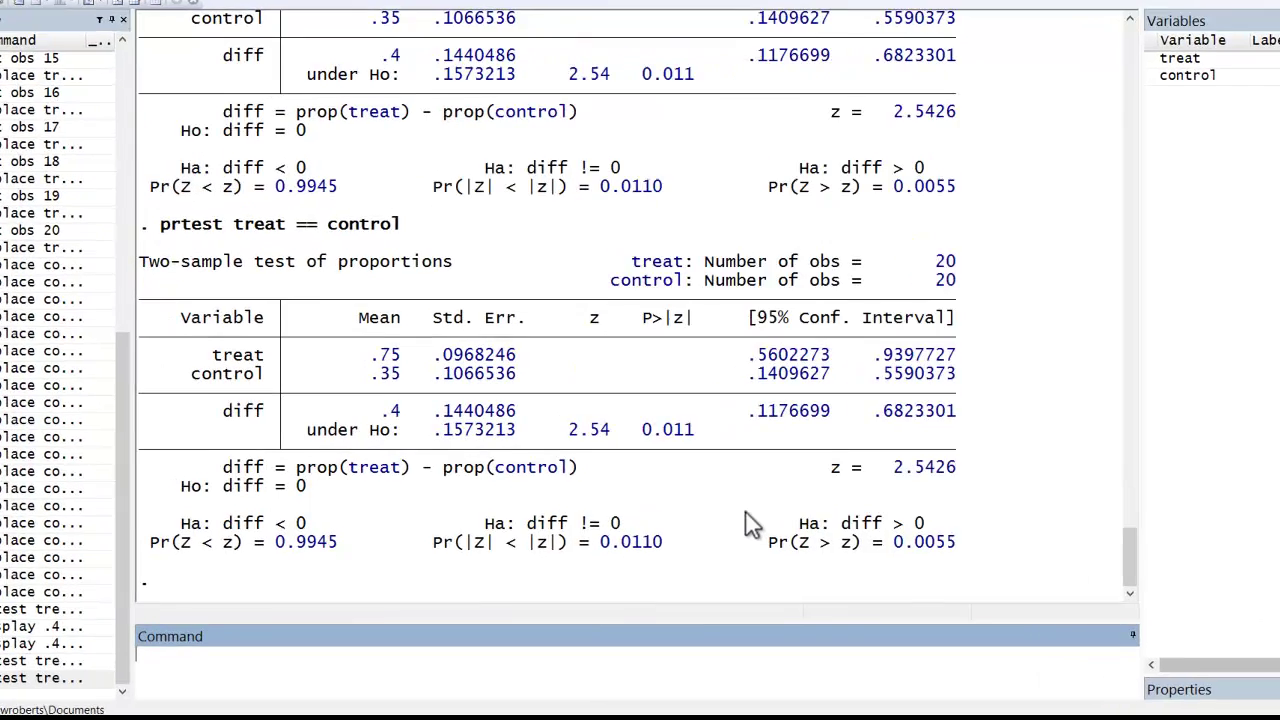
pyautogui.moveTo(347, 185); pyautogui.dragTo(399, 191)
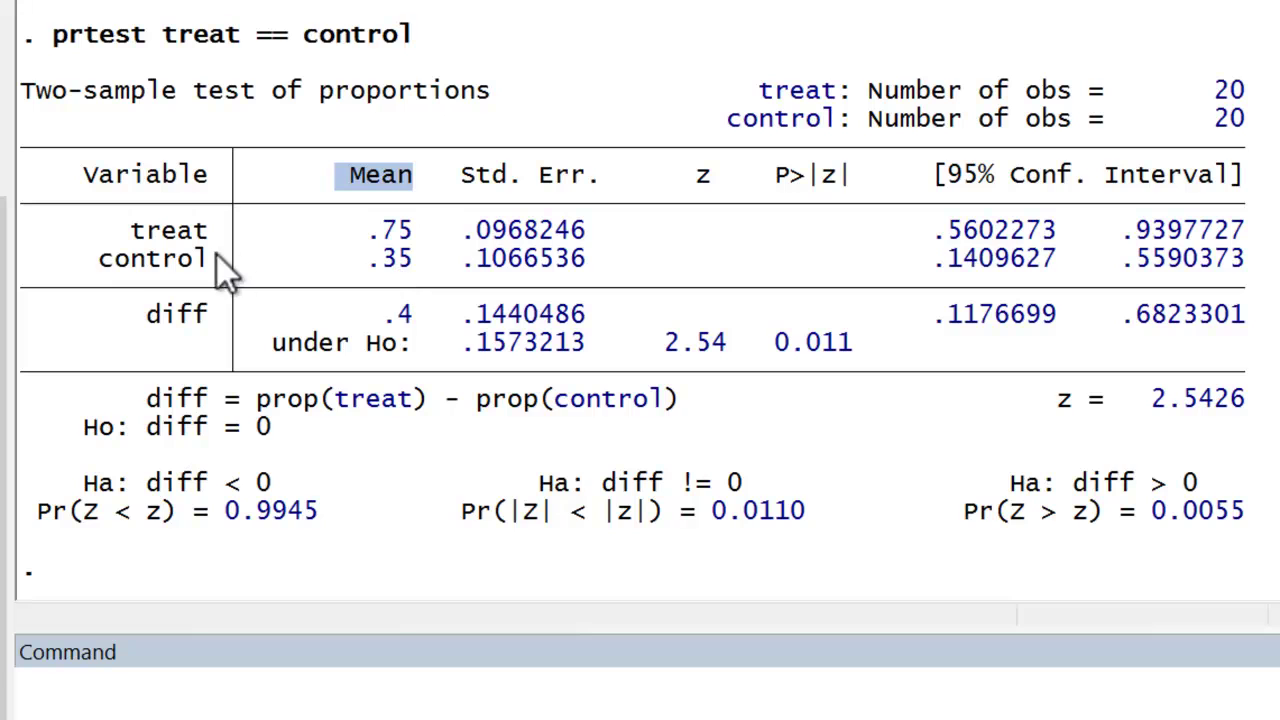
pyautogui.click(405, 323)
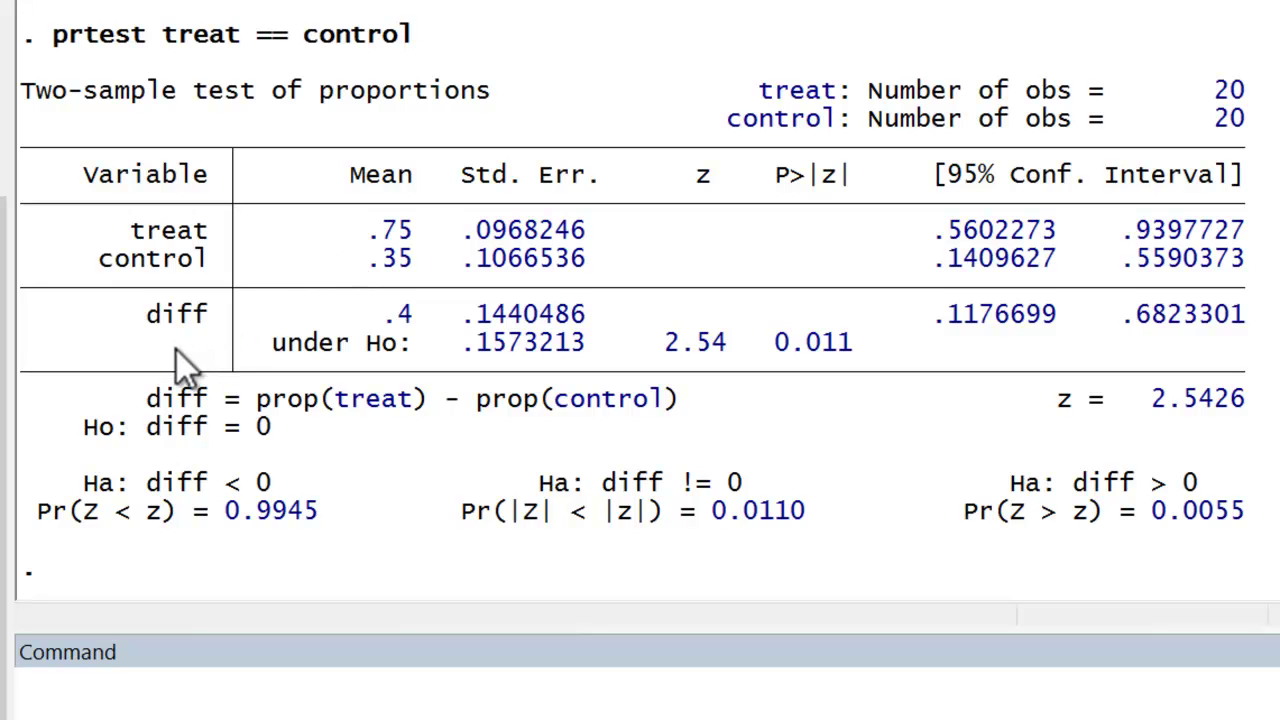
pyautogui.moveTo(84, 428); pyautogui.dragTo(270, 432)
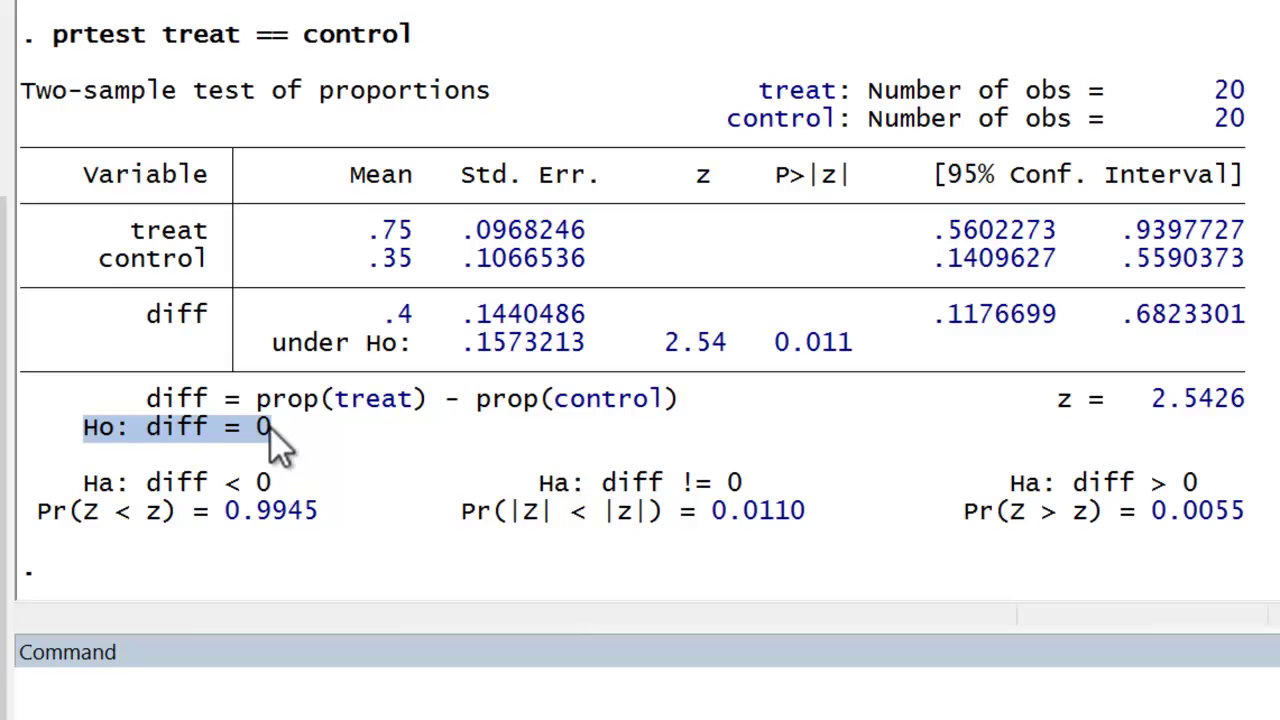
pyautogui.moveTo(146, 398); pyautogui.dragTo(667, 406)
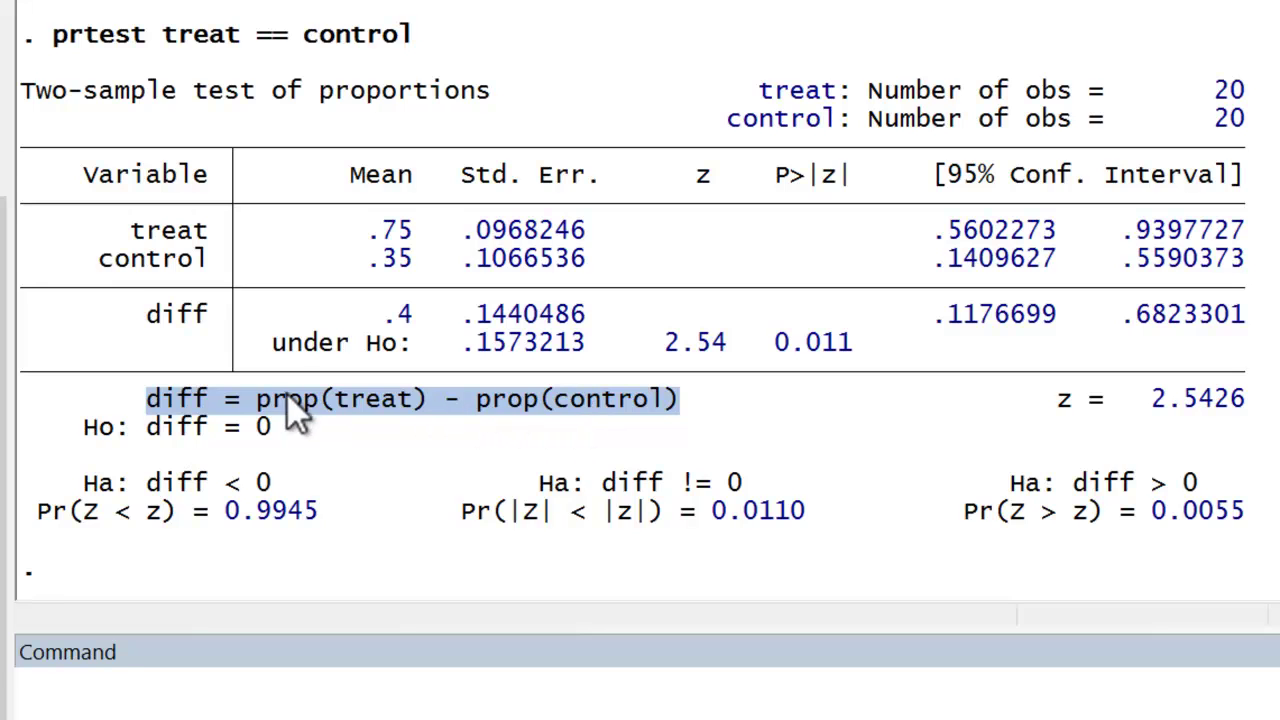
pyautogui.click(340, 408)
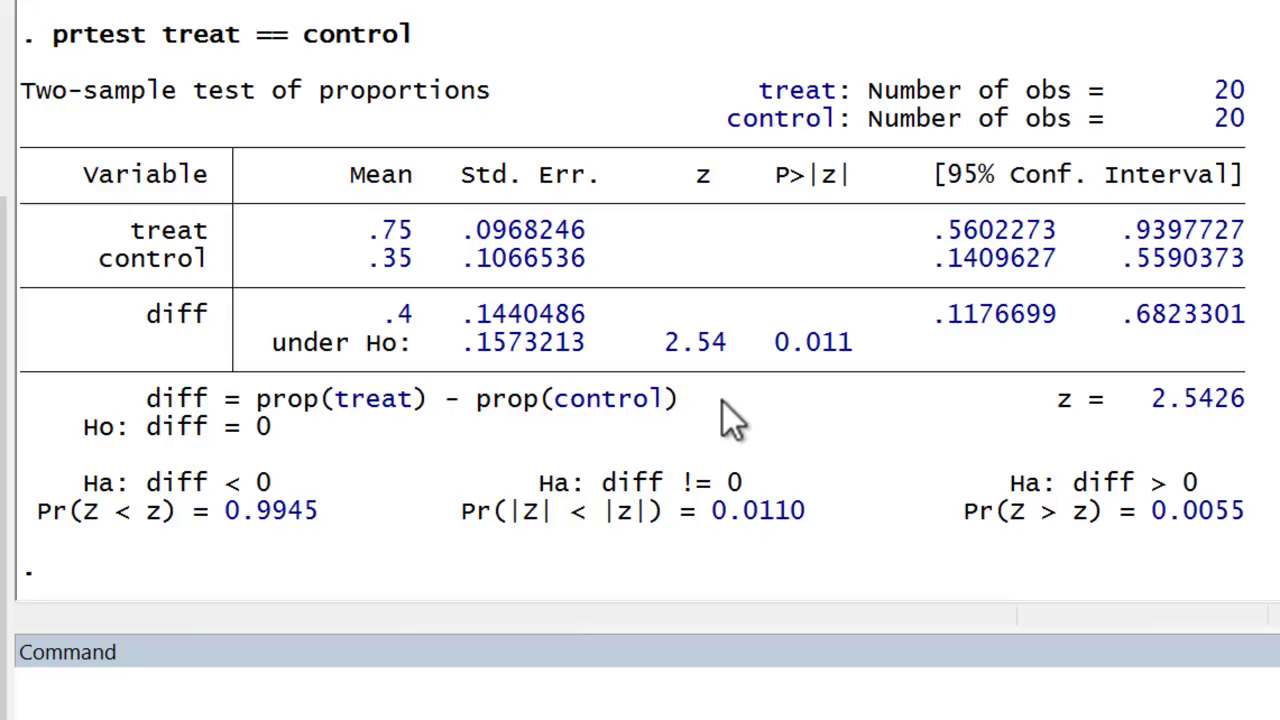
pyautogui.moveTo(258, 400); pyautogui.dragTo(697, 395)
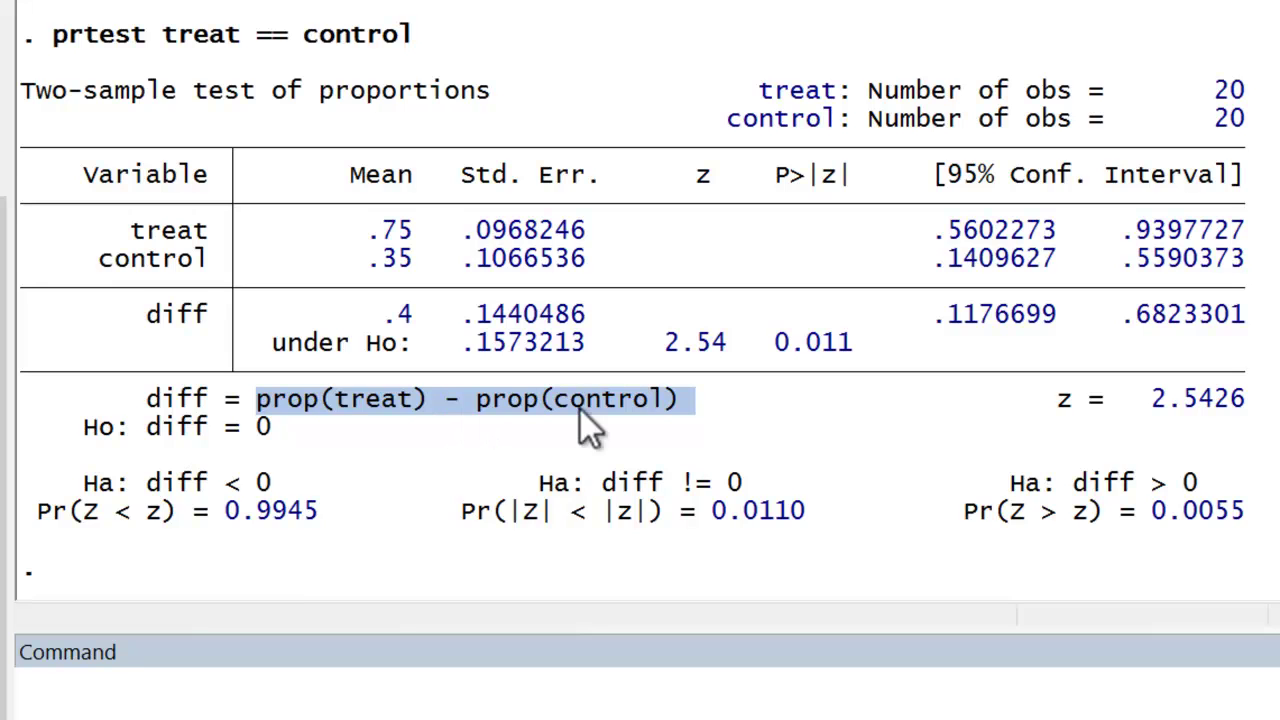
pyautogui.moveTo(1012, 486); pyautogui.dragTo(1200, 487)
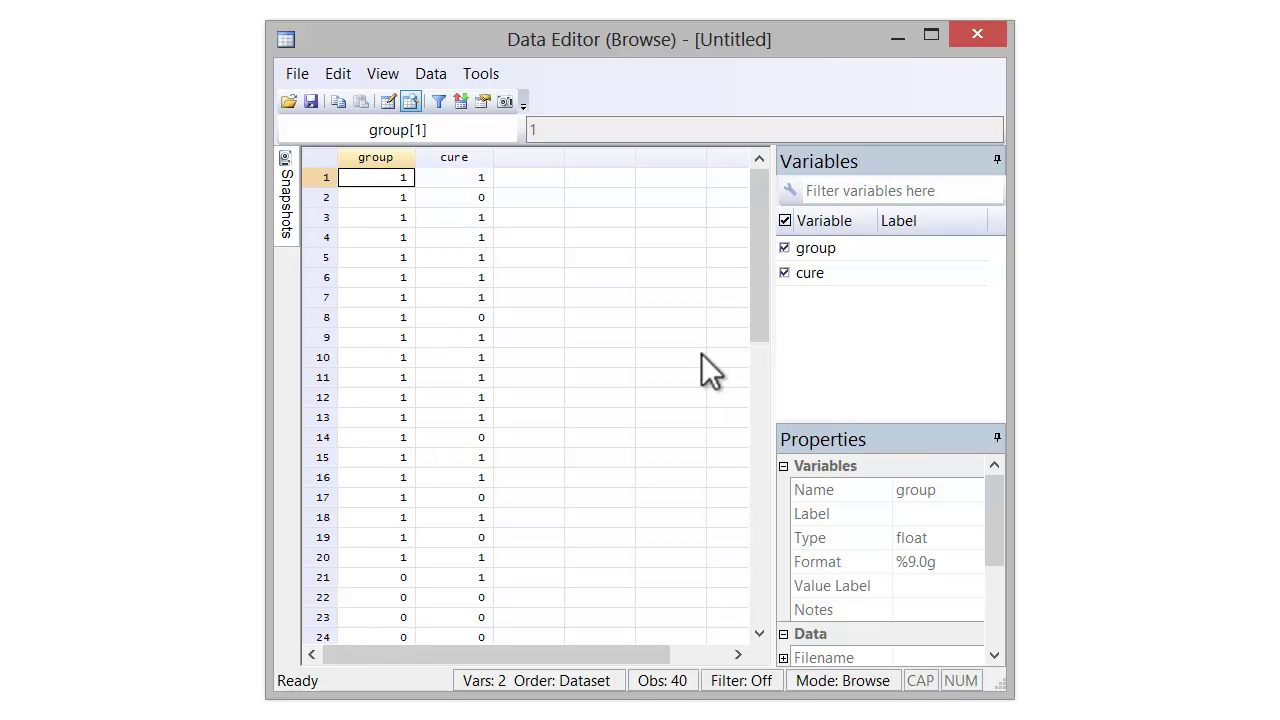
# Scroll through rows 1–40 of group and cure, select cure[1], and close the Data Editor.
pyautogui.moveTo(757, 285); pyautogui.dragTo(721, 448)
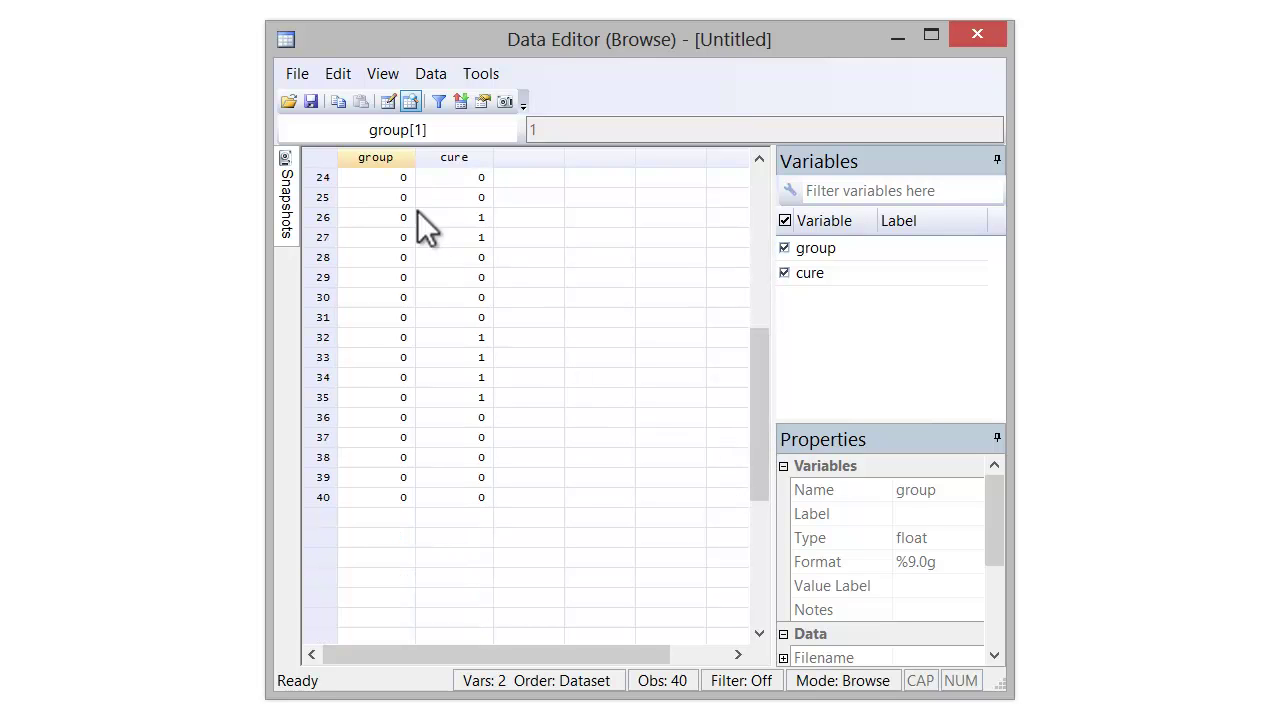
pyautogui.moveTo(758, 410); pyautogui.dragTo(764, 194)
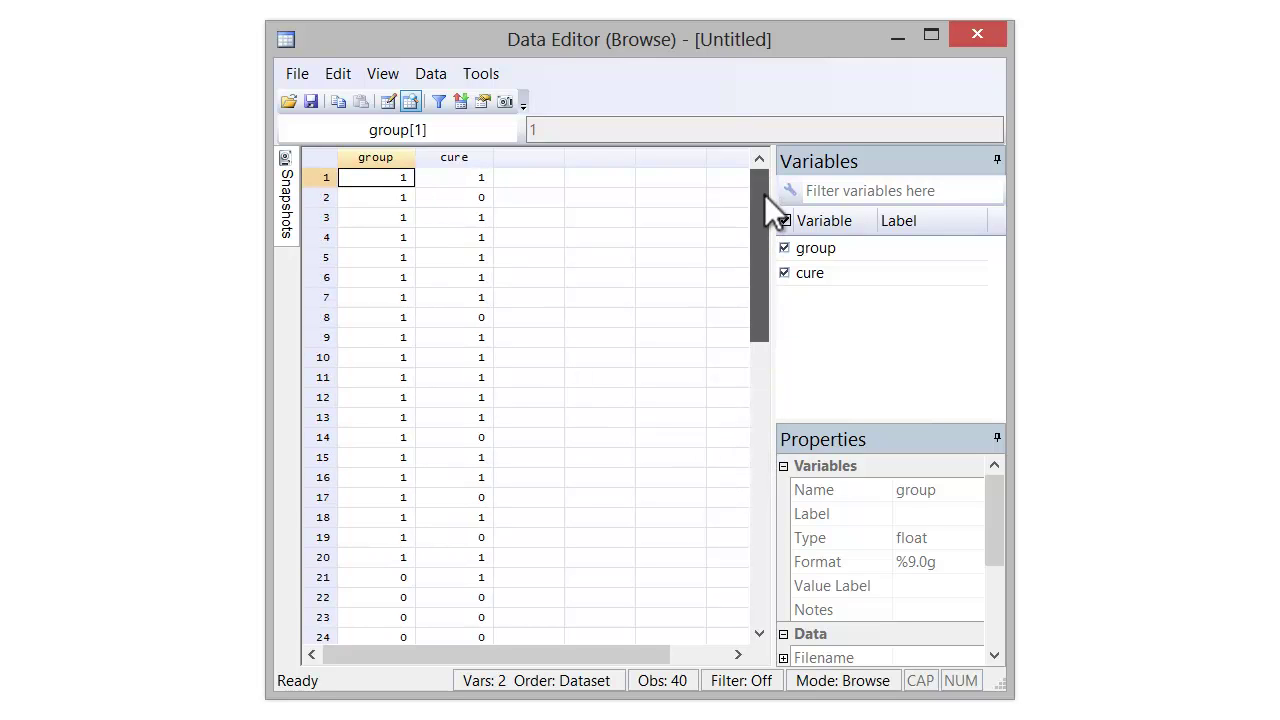
pyautogui.click(473, 175)
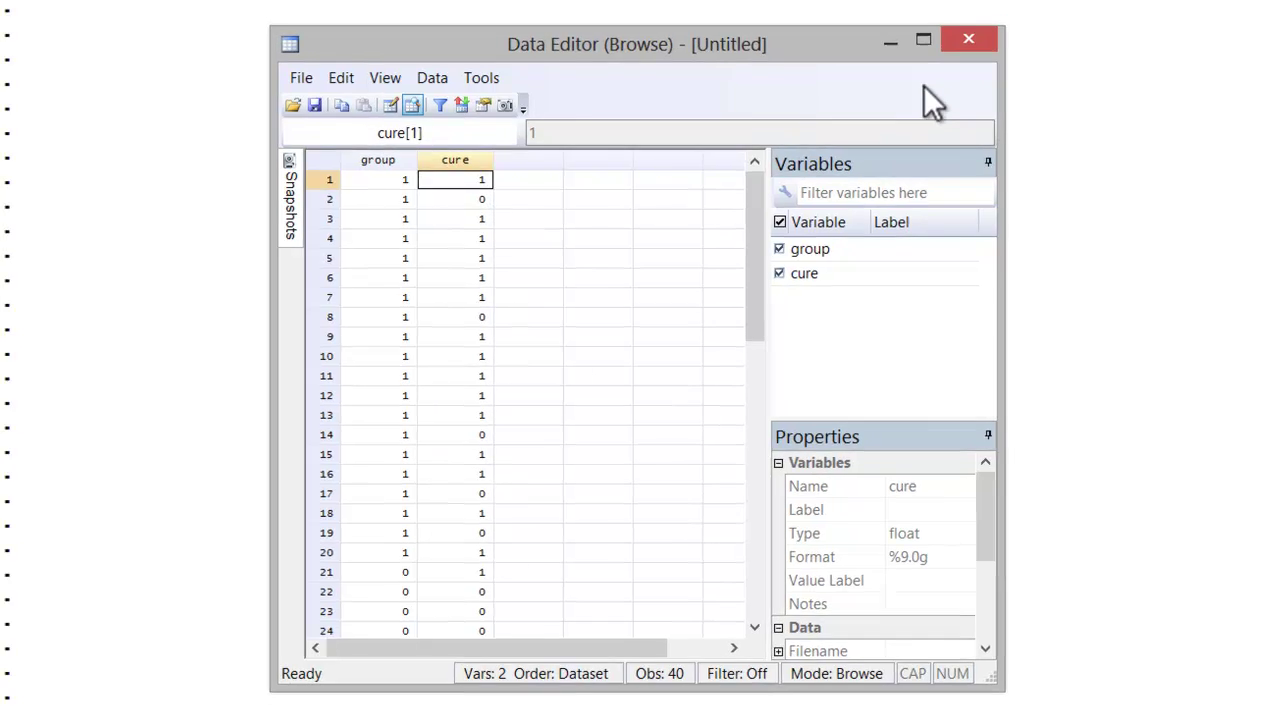
pyautogui.click(977, 34)
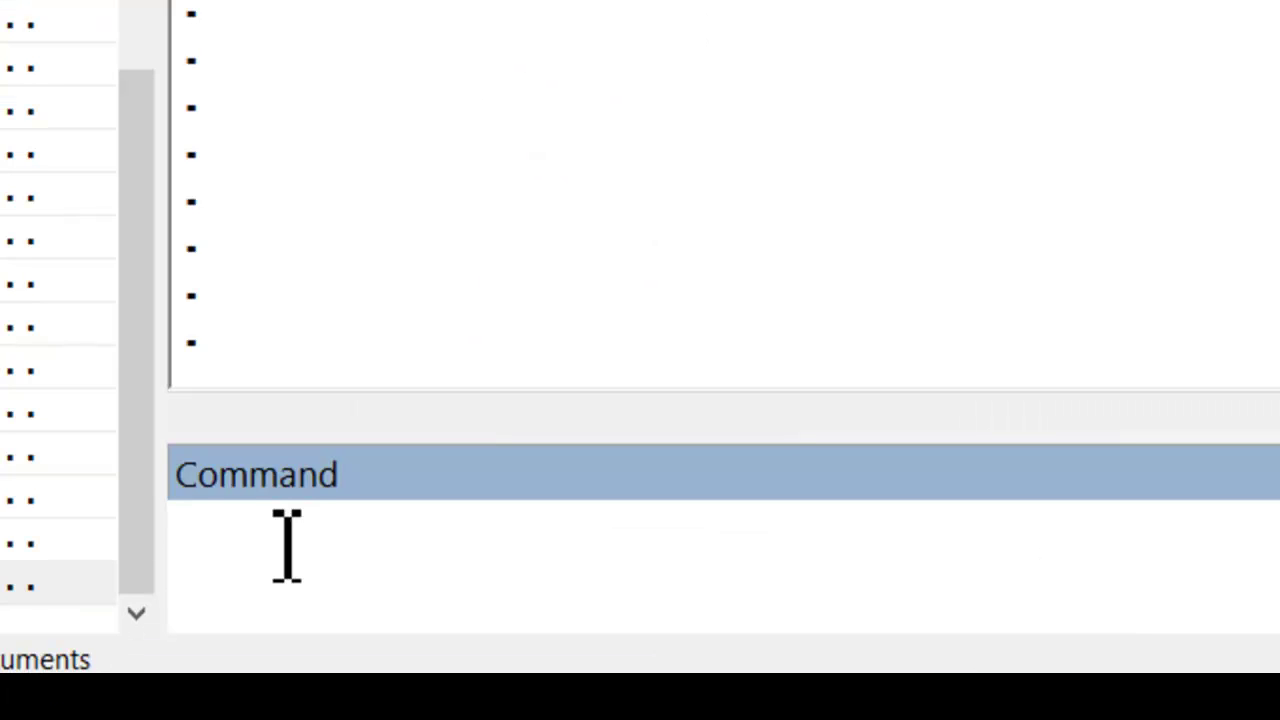
# Run prtest cure, by(group), giving diff -0.4 and z = -2.5426.
pyautogui.write('prtest ')
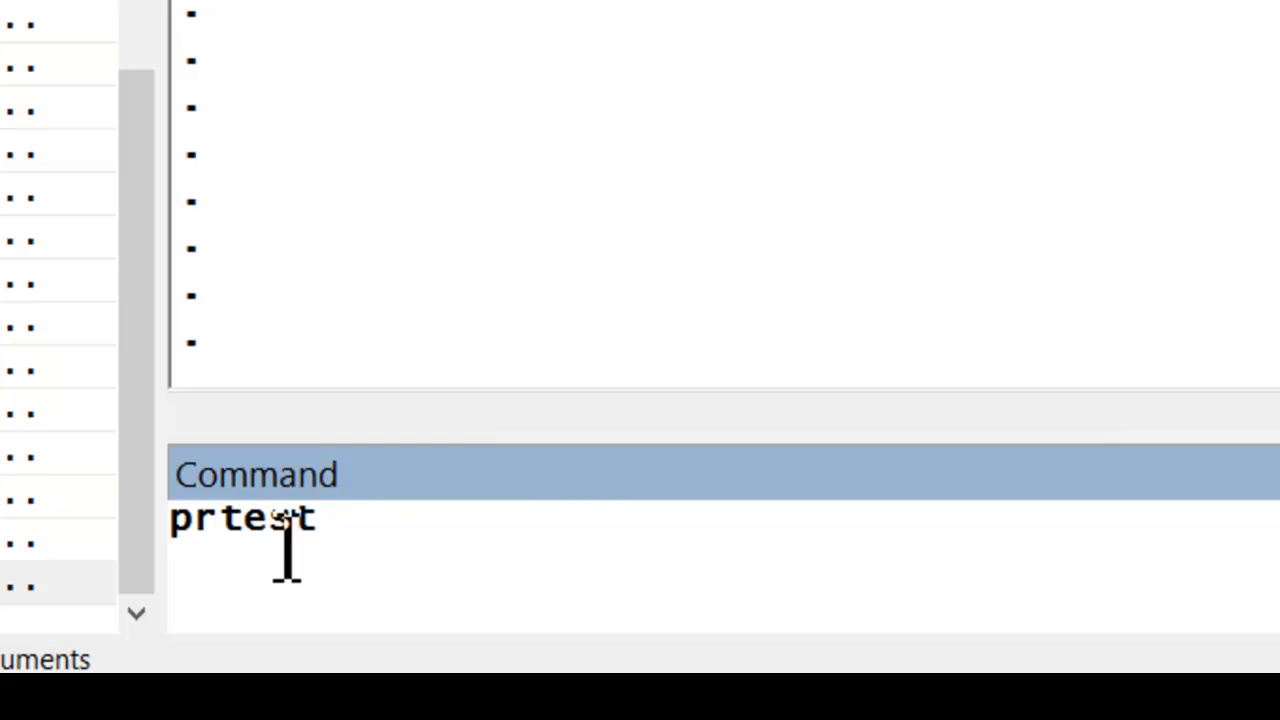
pyautogui.write('cure, by(group')
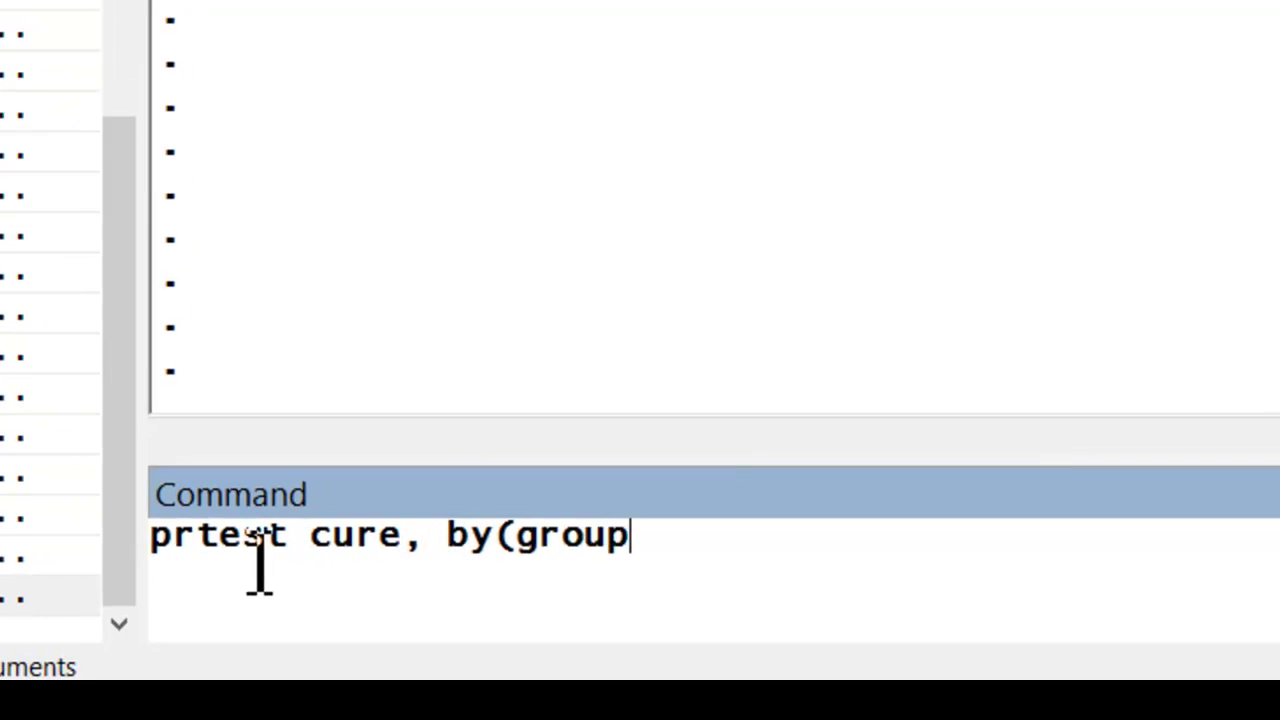
pyautogui.write(')')
pyautogui.press('Return')
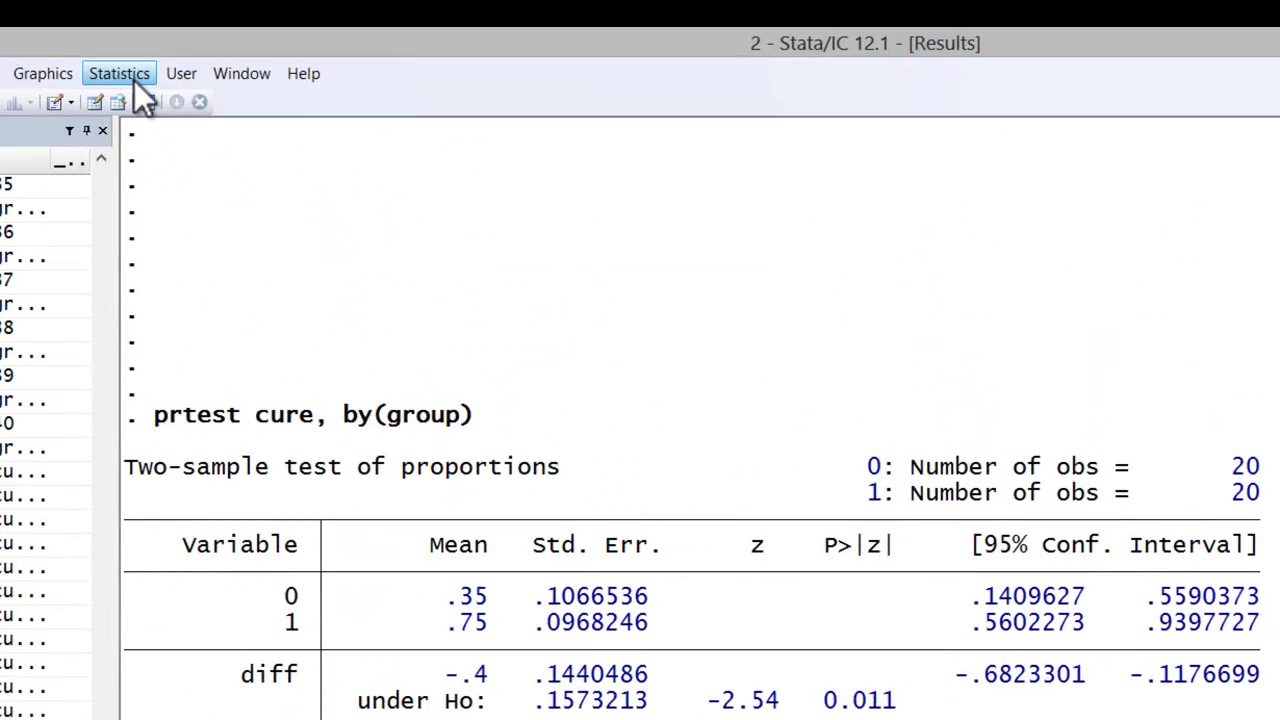
# Rerun the test through the Two-group proportion test dialog with cure as variable and group as grouping variable.
pyautogui.click(134, 80)
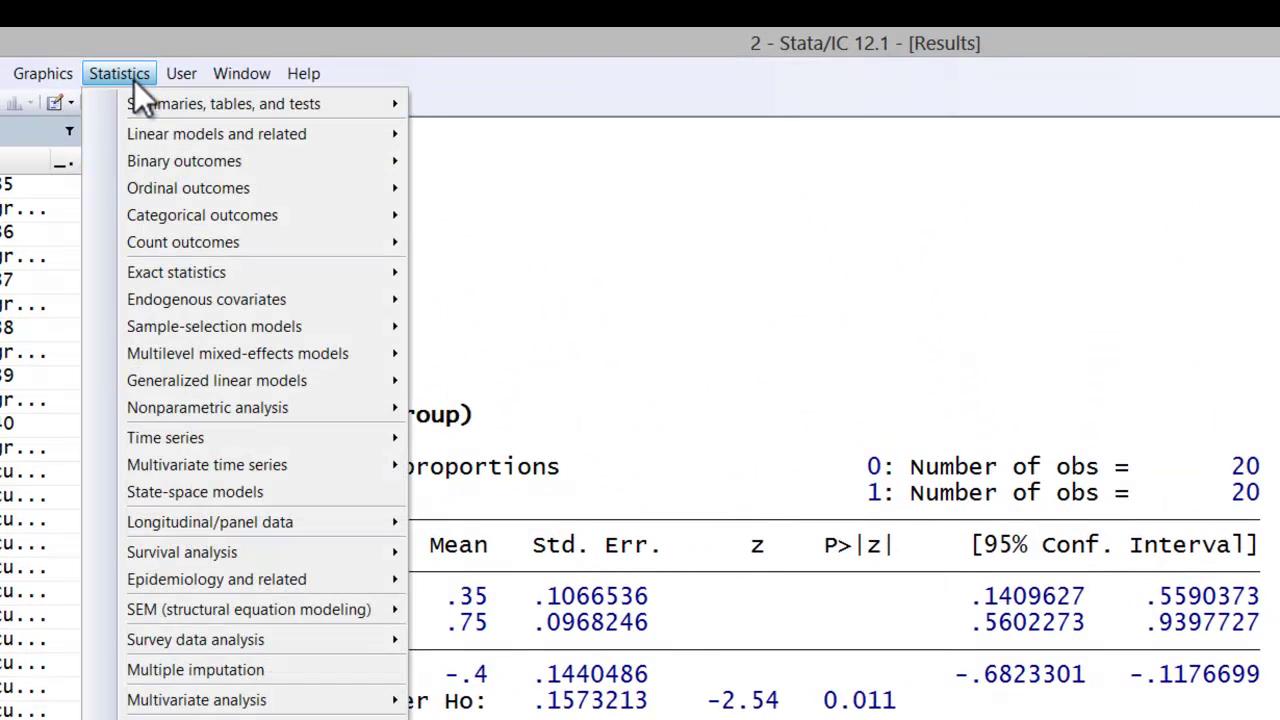
pyautogui.moveTo(302, 97)
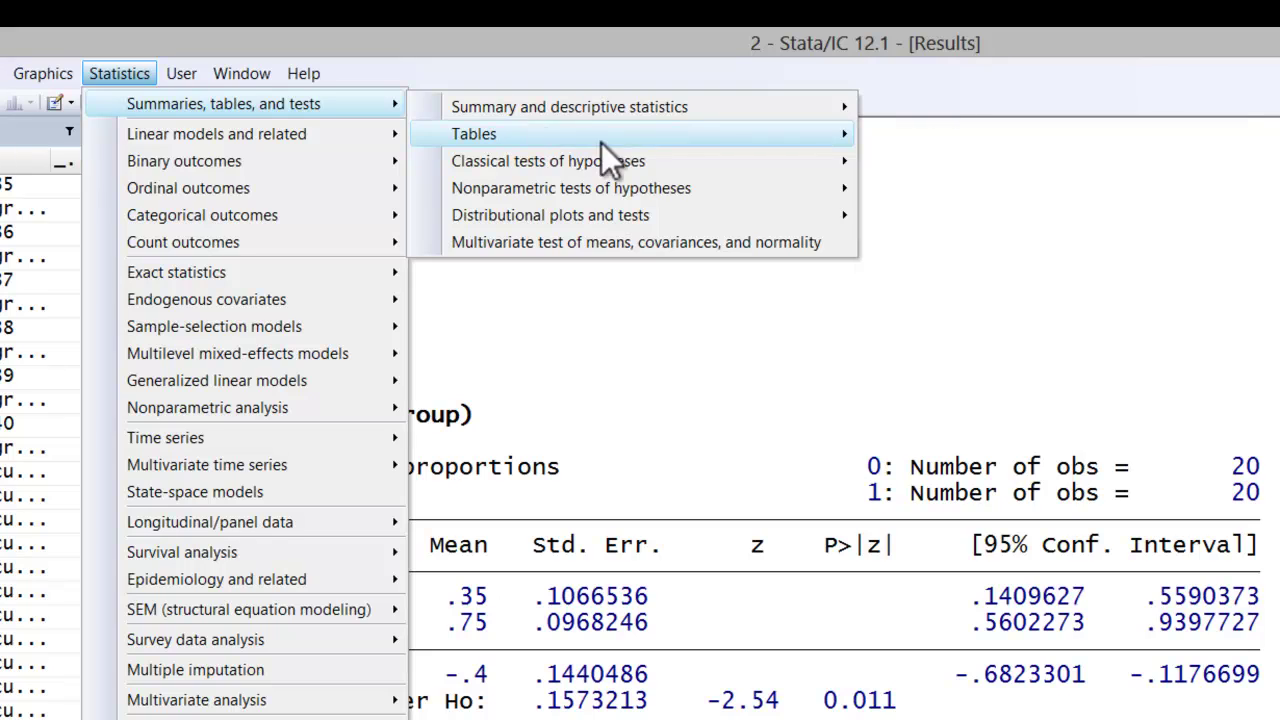
pyautogui.moveTo(787, 171)
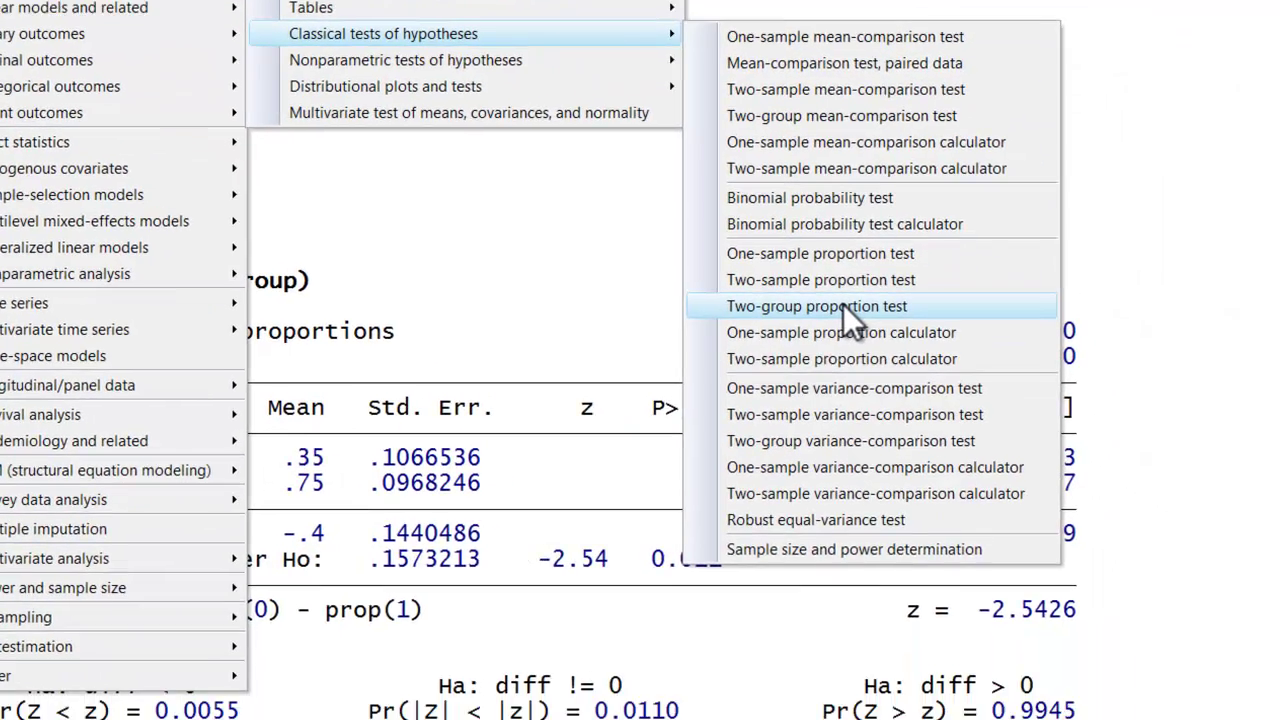
pyautogui.click(843, 304)
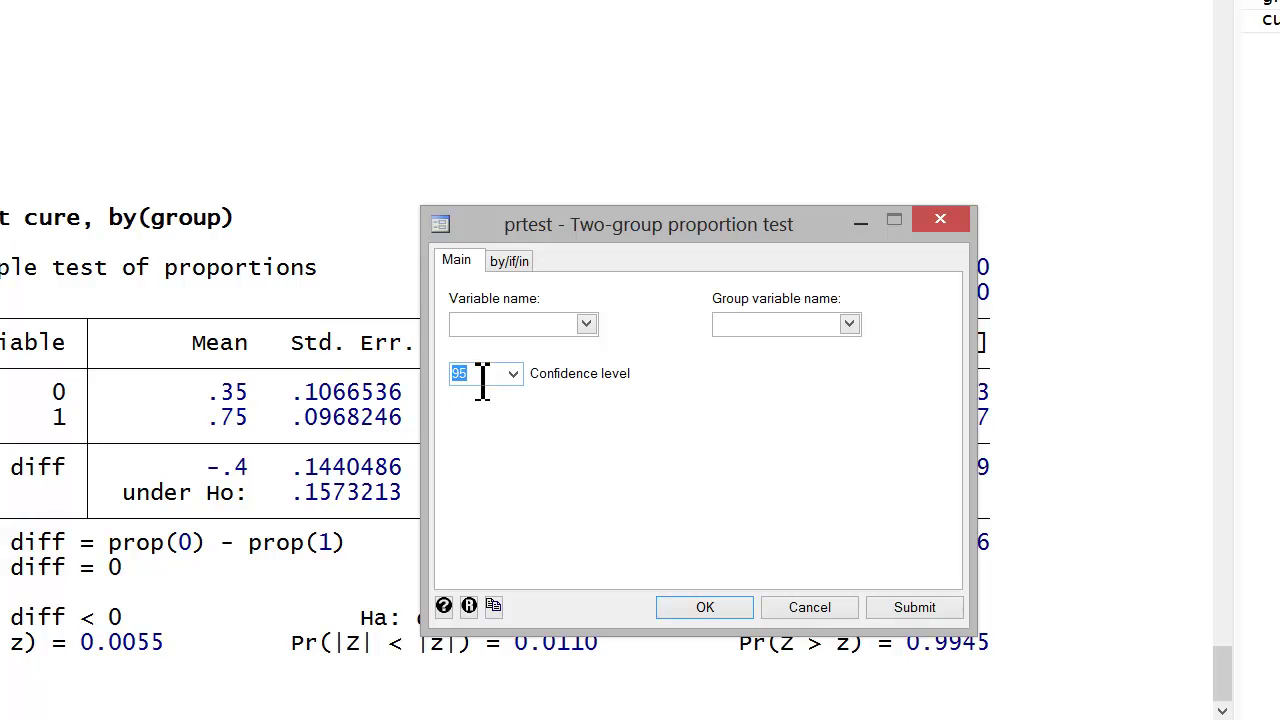
pyautogui.write('cure')
pyautogui.press('Tab')
pyautogui.write('group')
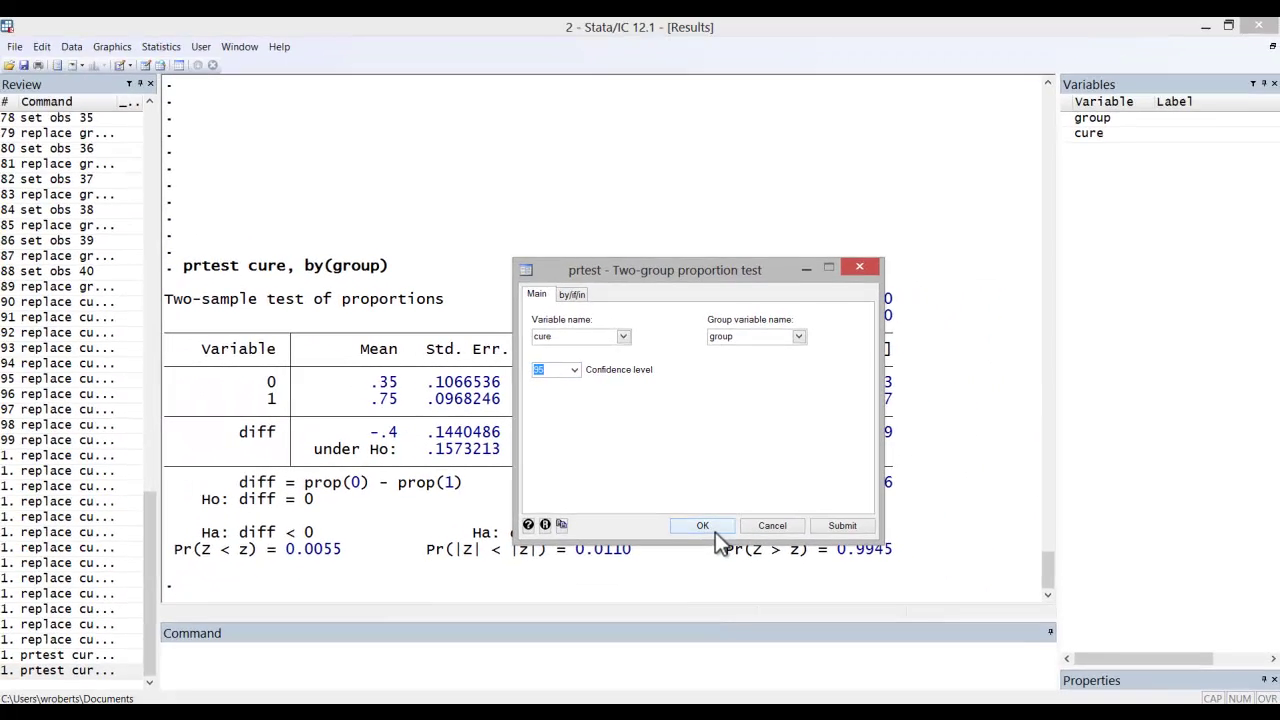
pyautogui.click(705, 607)
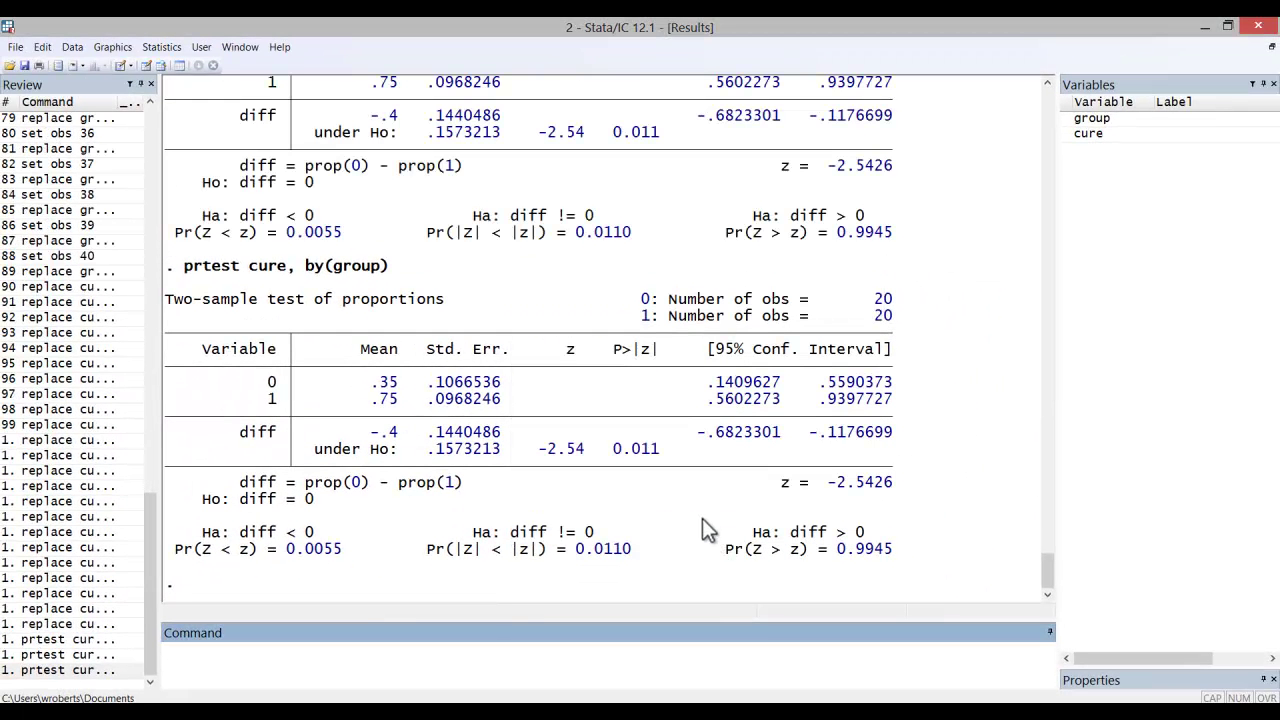